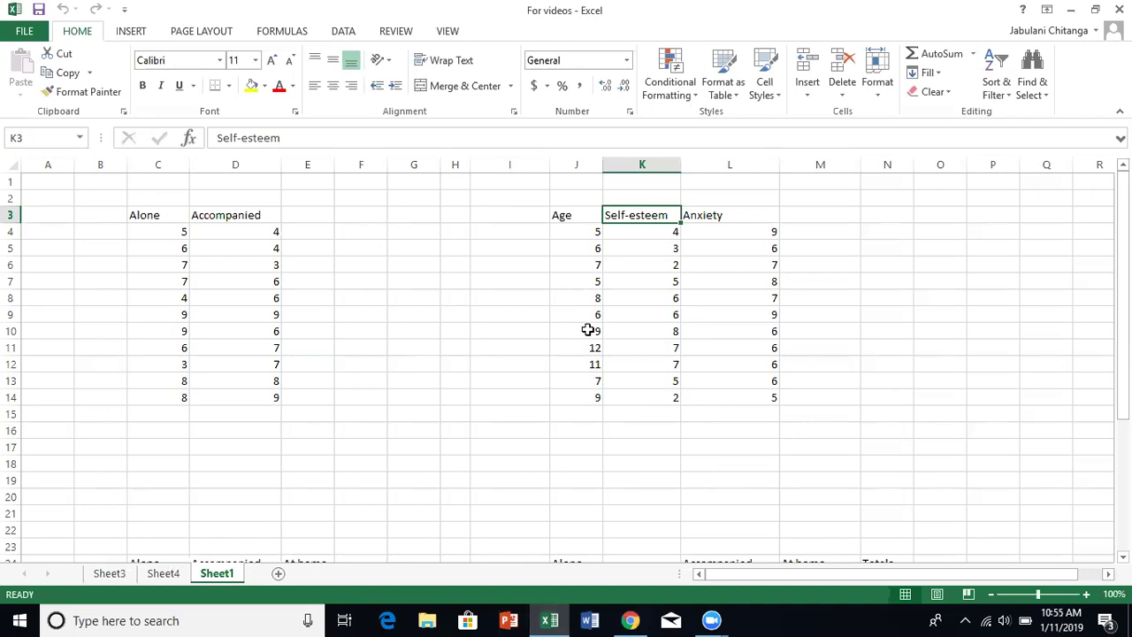
# Open the Regression tool from the Data tab's Data Analysis list
pyautogui.click(345, 33)
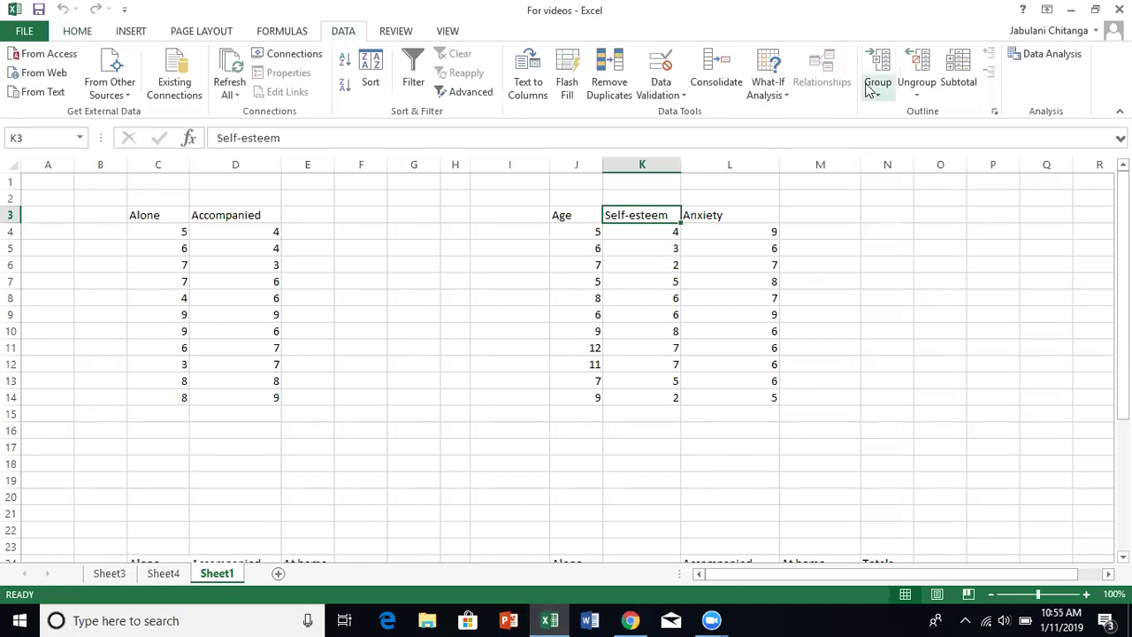
pyautogui.click(1053, 55)
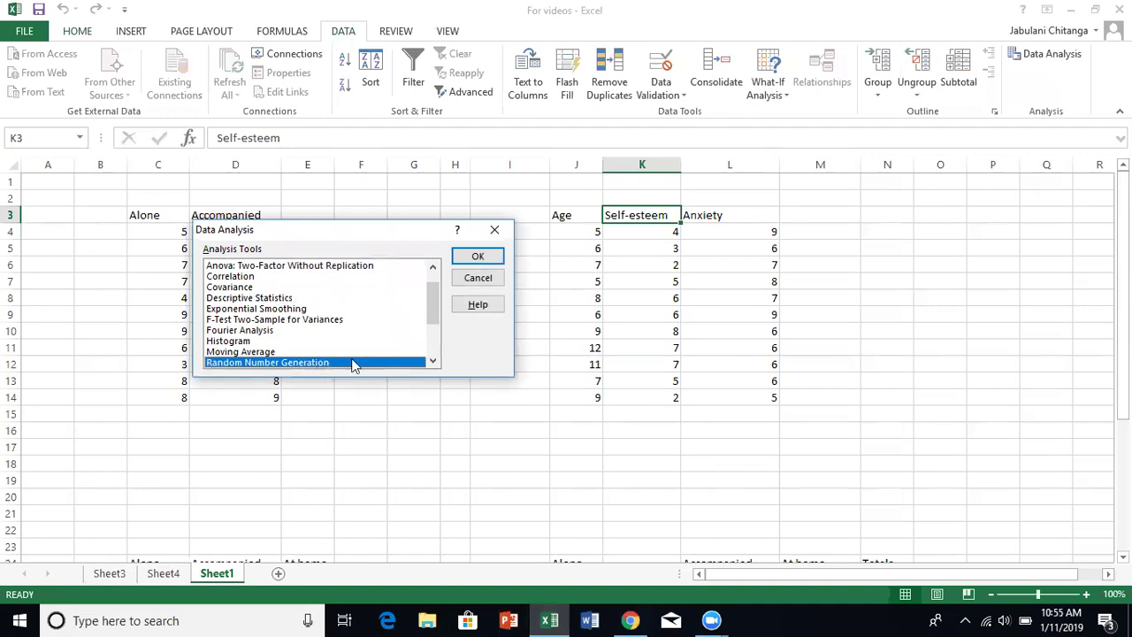
pyautogui.click(432, 362)
pyautogui.click(432, 362)
pyautogui.click(432, 362)
pyautogui.click(433, 361)
pyautogui.click(433, 362)
pyautogui.click(244, 329)
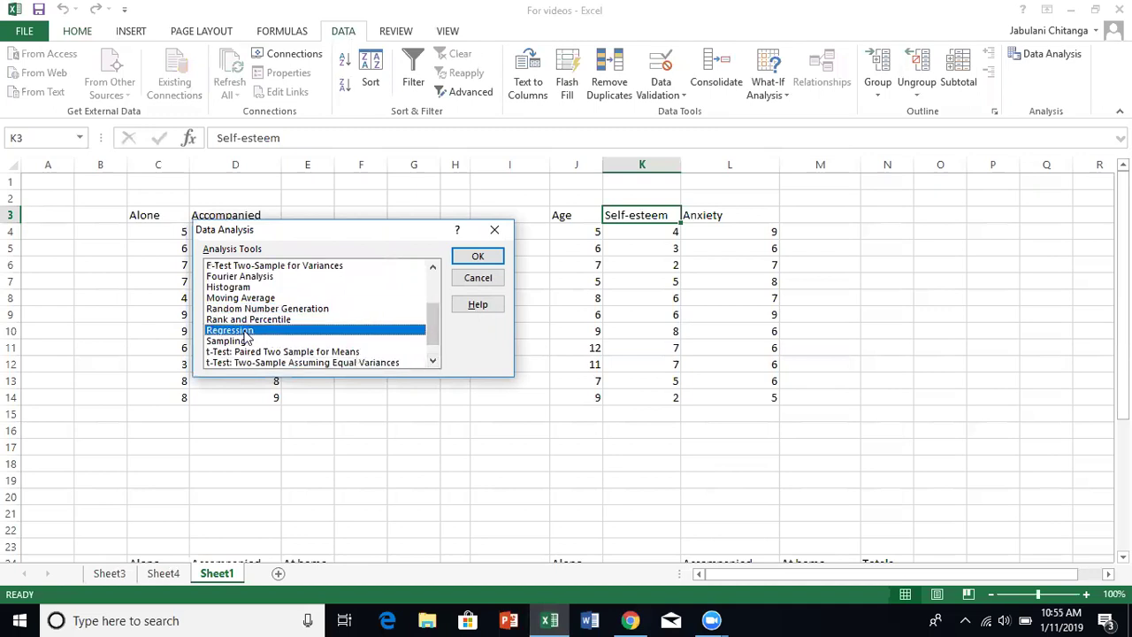
pyautogui.click(476, 261)
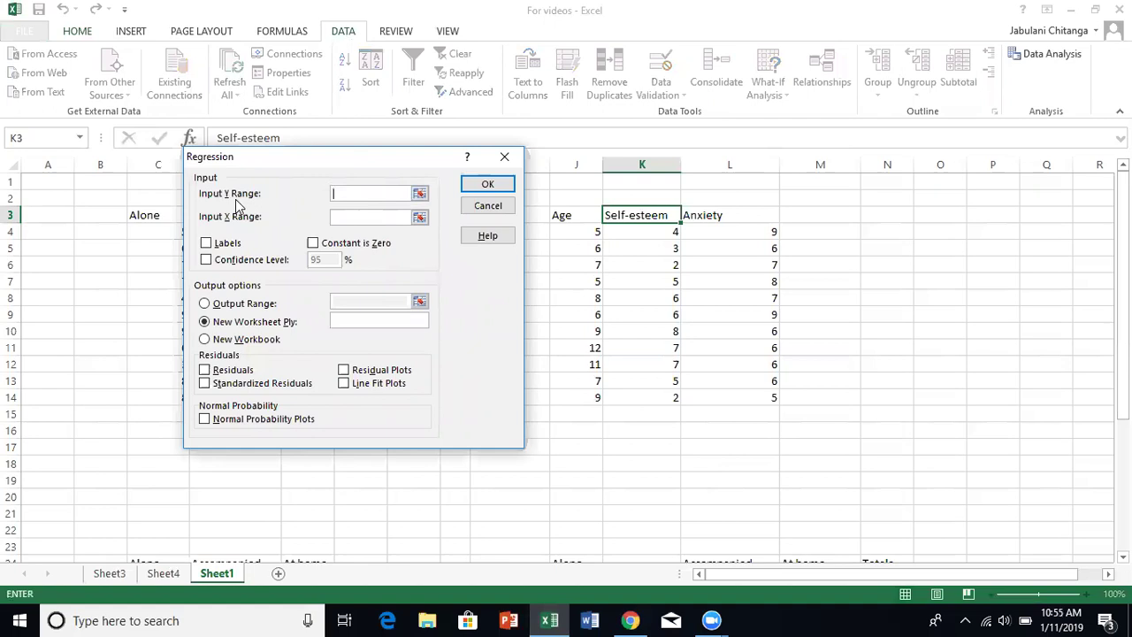
# Set Y range $L$3:$L$14 and X range $J$3:$K$14, with Labels and 95% confidence on
pyautogui.click(721, 218)
pyautogui.moveTo(721, 218); pyautogui.dragTo(731, 396)
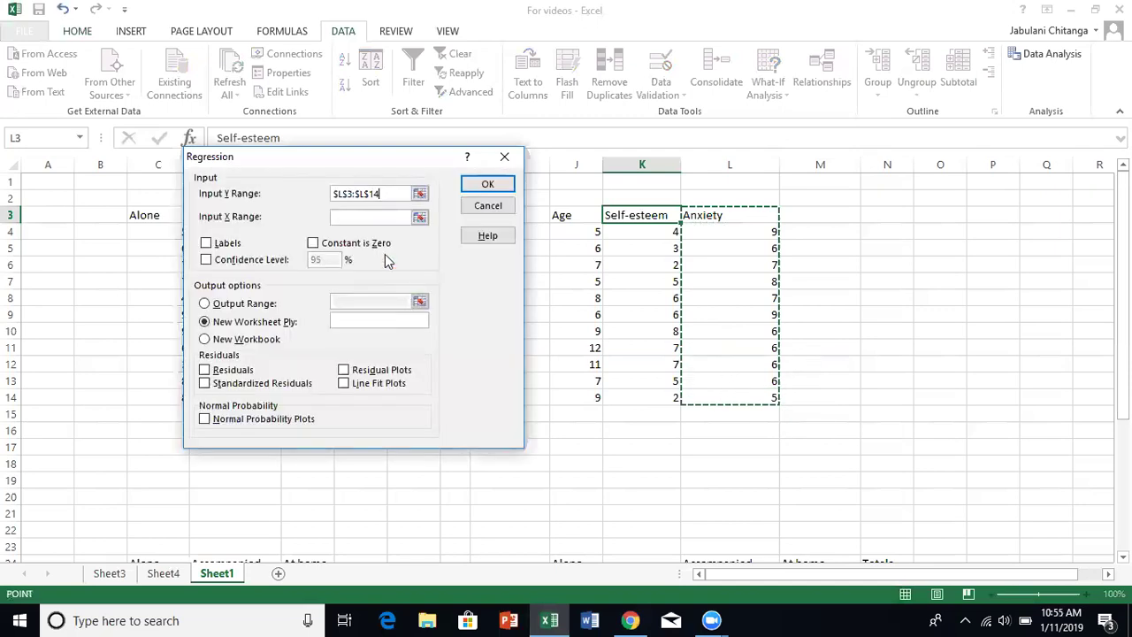
pyautogui.click(347, 215)
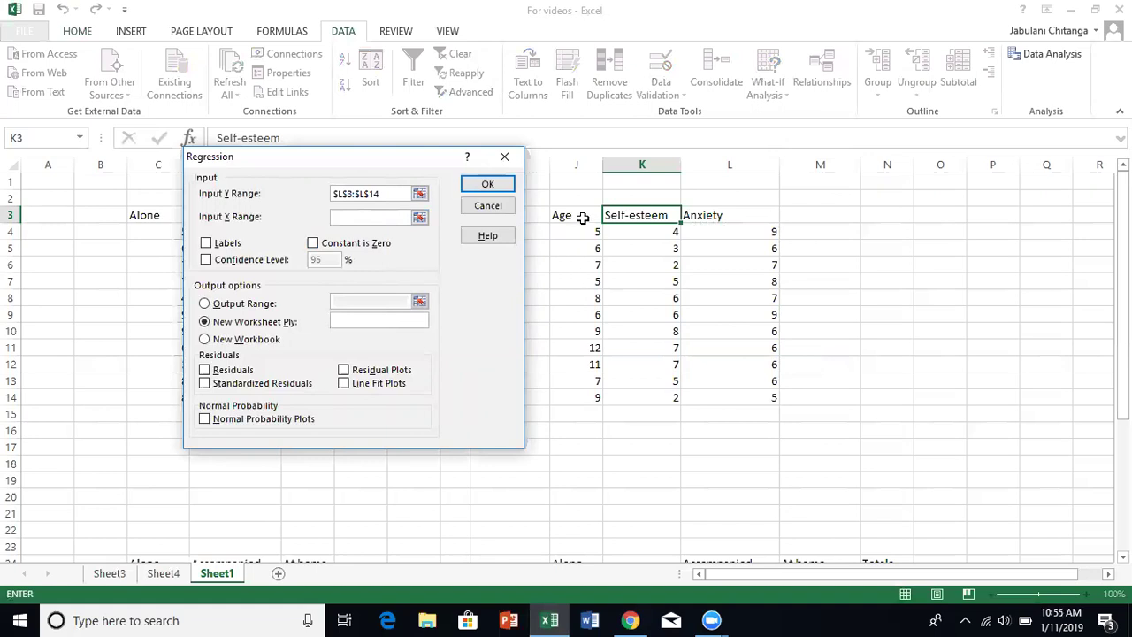
pyautogui.click(582, 217)
pyautogui.moveTo(582, 218); pyautogui.dragTo(623, 403)
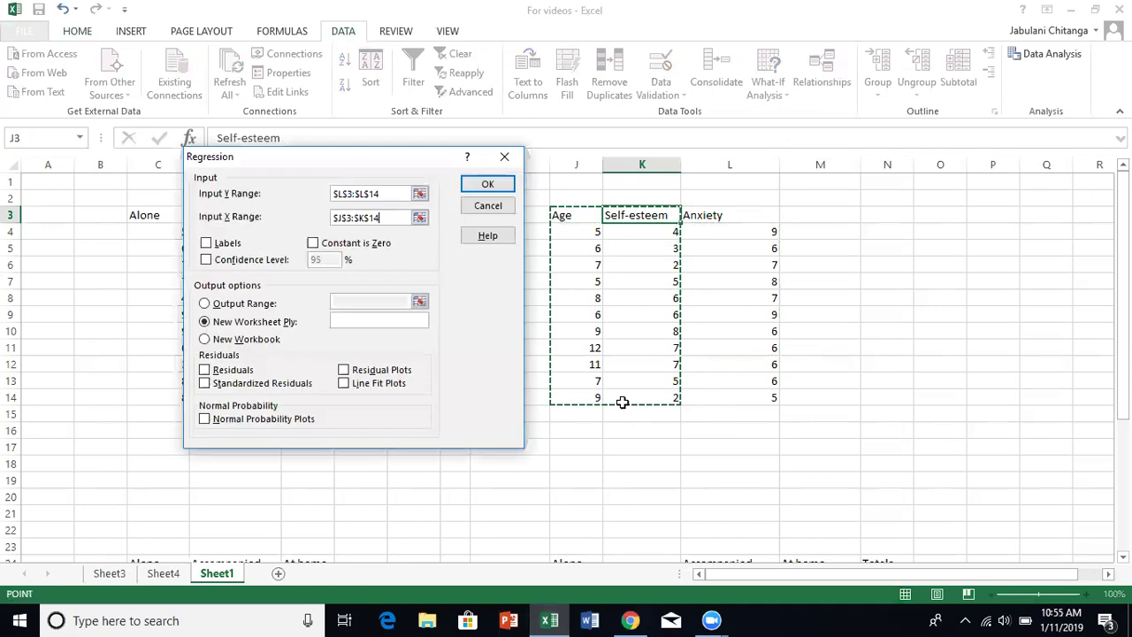
pyautogui.click(206, 244)
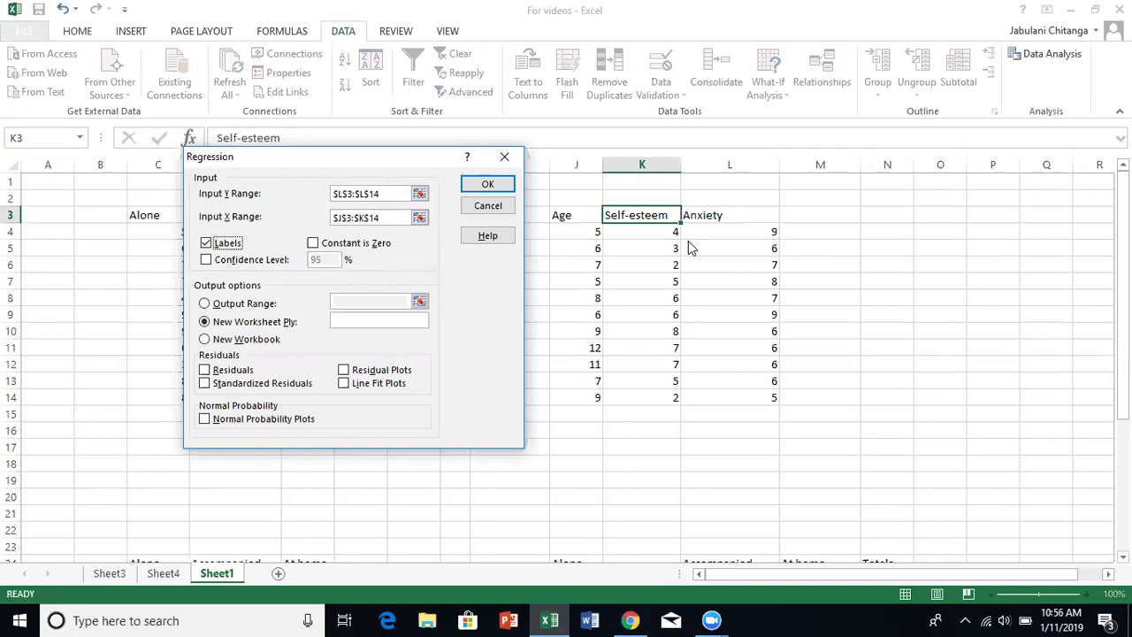
pyautogui.click(207, 260)
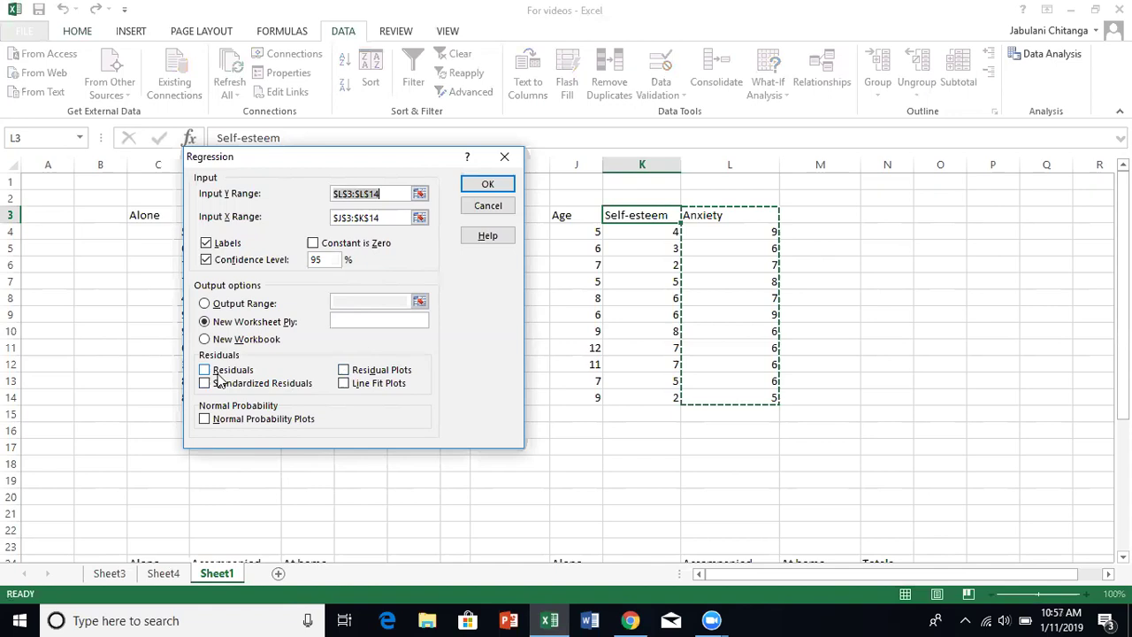
# Run the regression onto a new sheet, then widen columns A, B and C
pyautogui.click(486, 184)
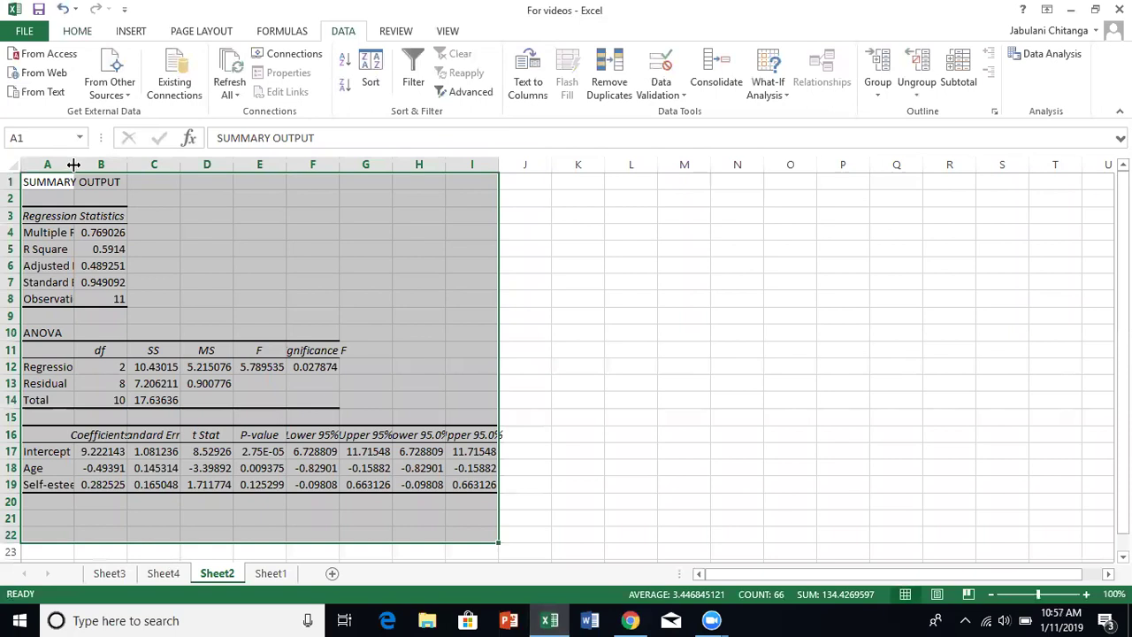
pyautogui.moveTo(73, 164); pyautogui.dragTo(148, 164)
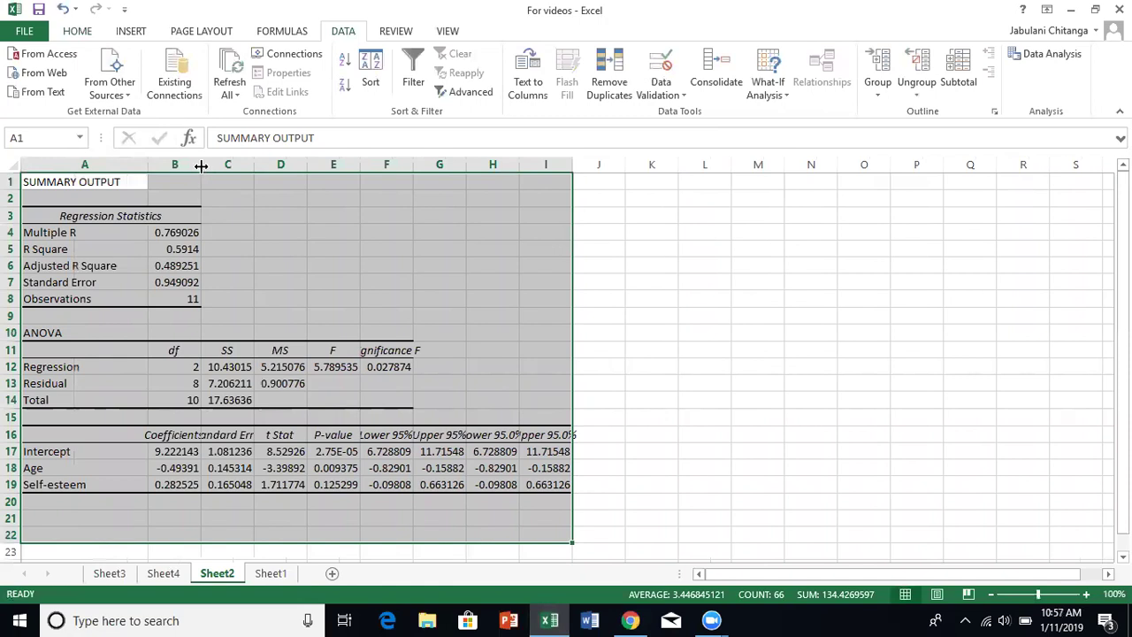
pyautogui.moveTo(201, 168); pyautogui.dragTo(259, 168)
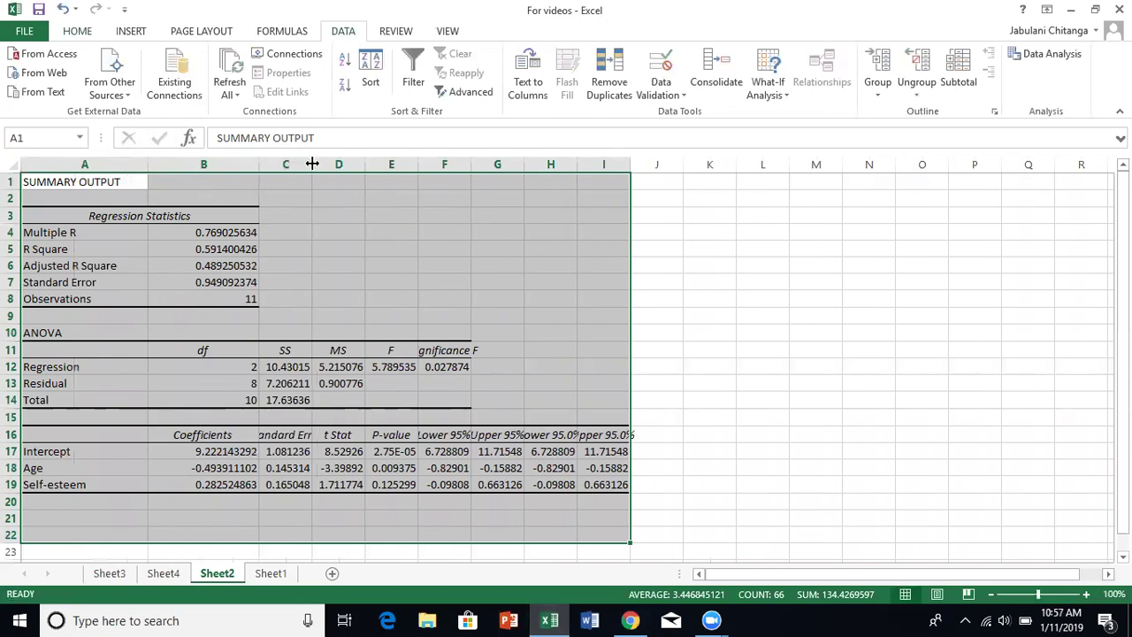
pyautogui.moveTo(312, 164); pyautogui.dragTo(352, 168)
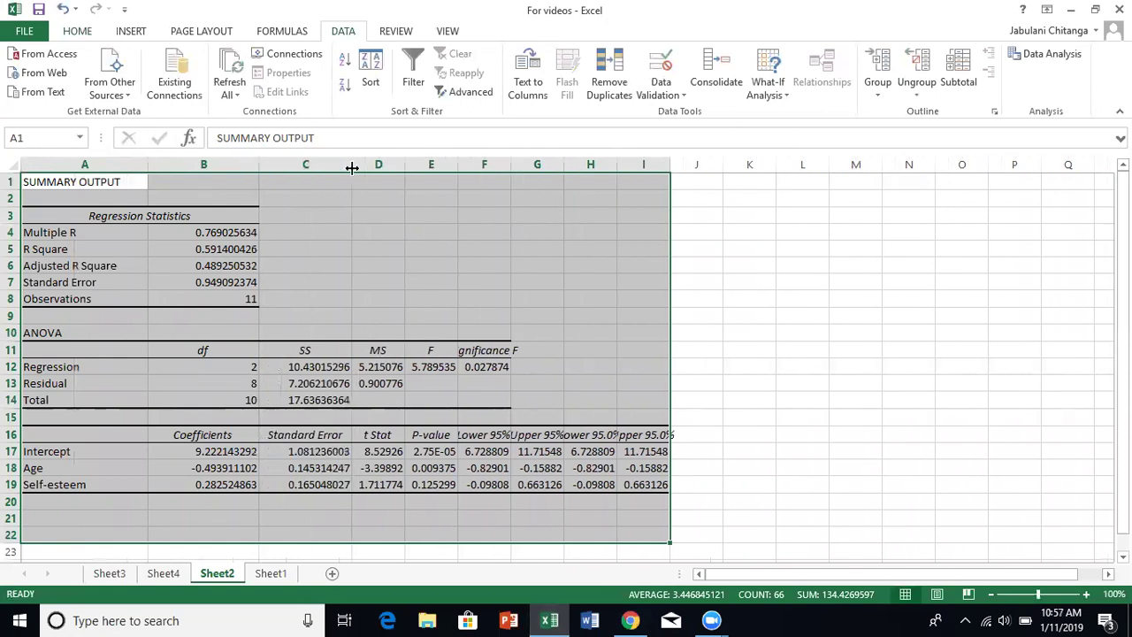
# Format the regression output cells as Number with 2 decimal places
pyautogui.rightClick(421, 217)
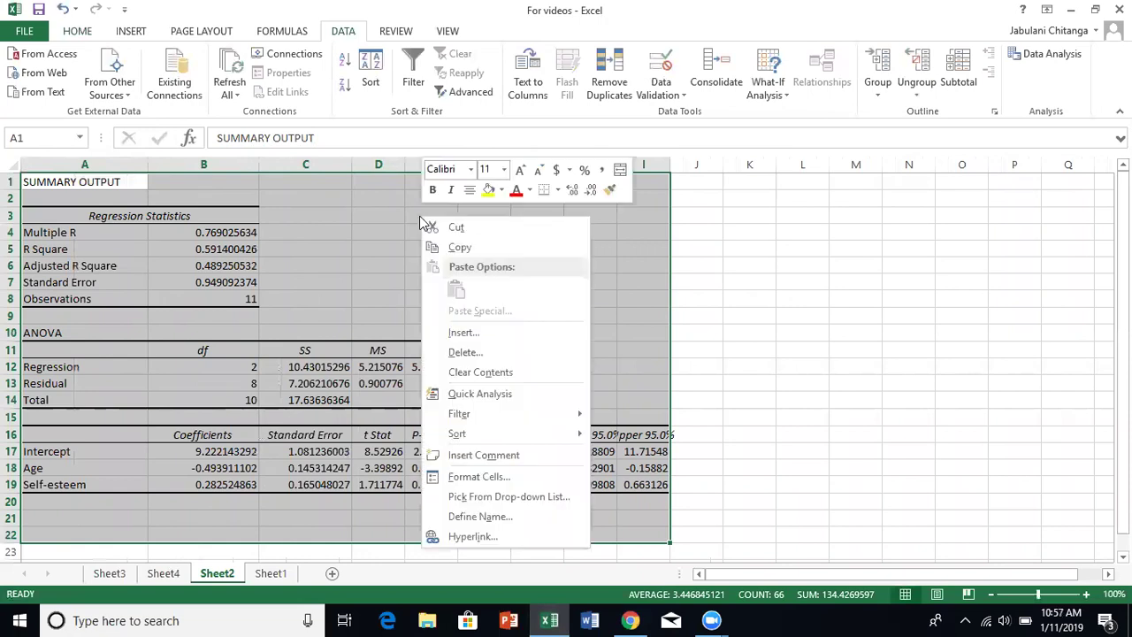
pyautogui.click(487, 477)
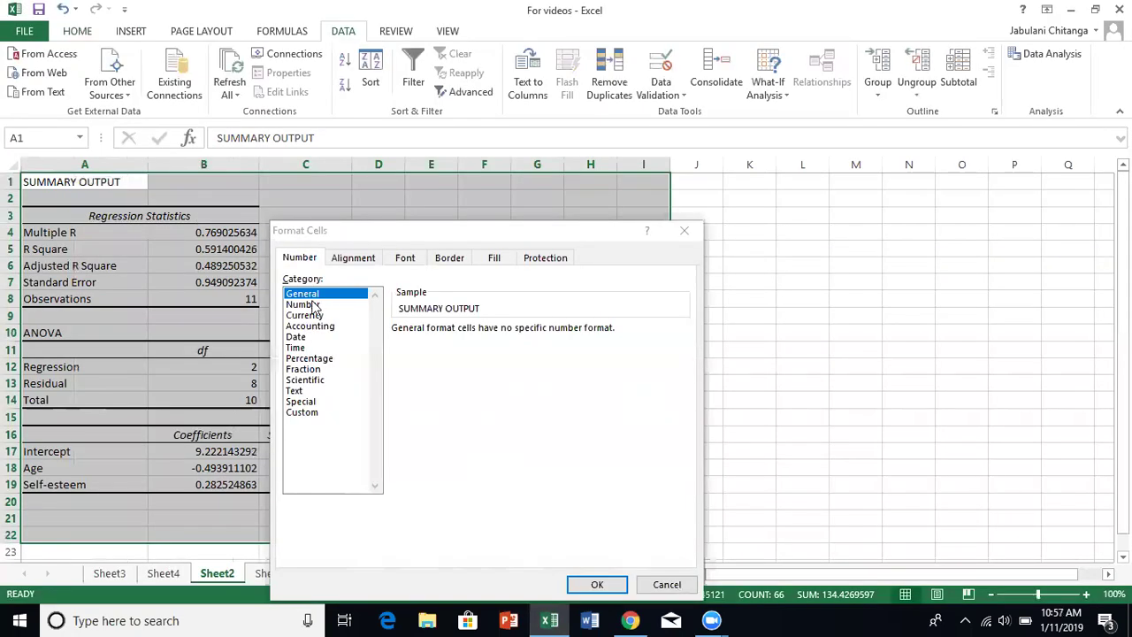
pyautogui.click(311, 304)
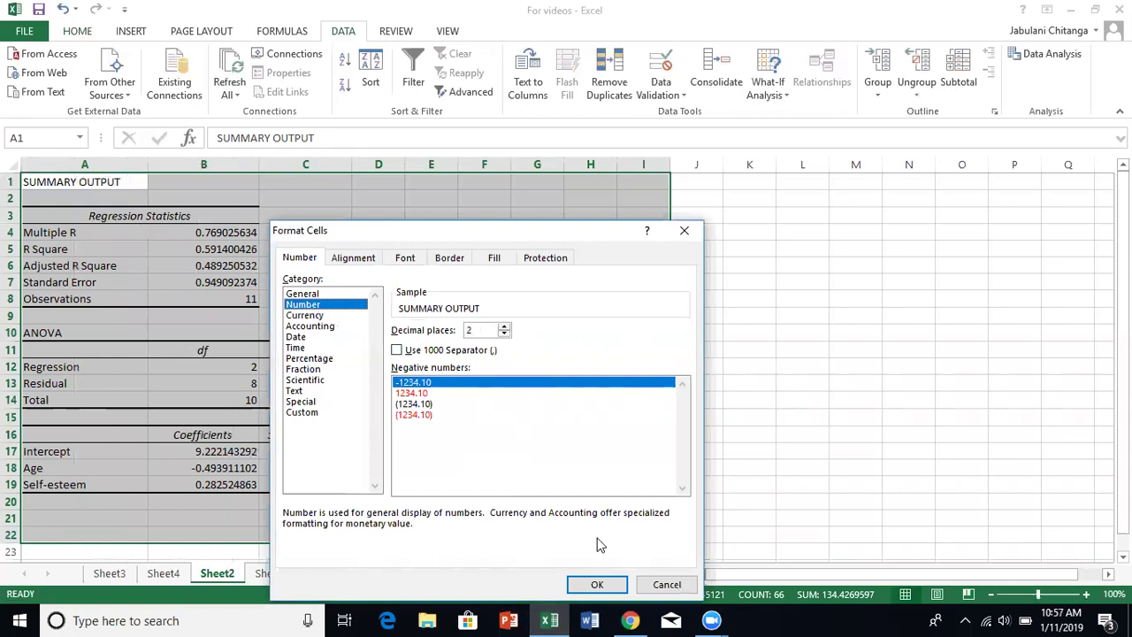
pyautogui.click(598, 584)
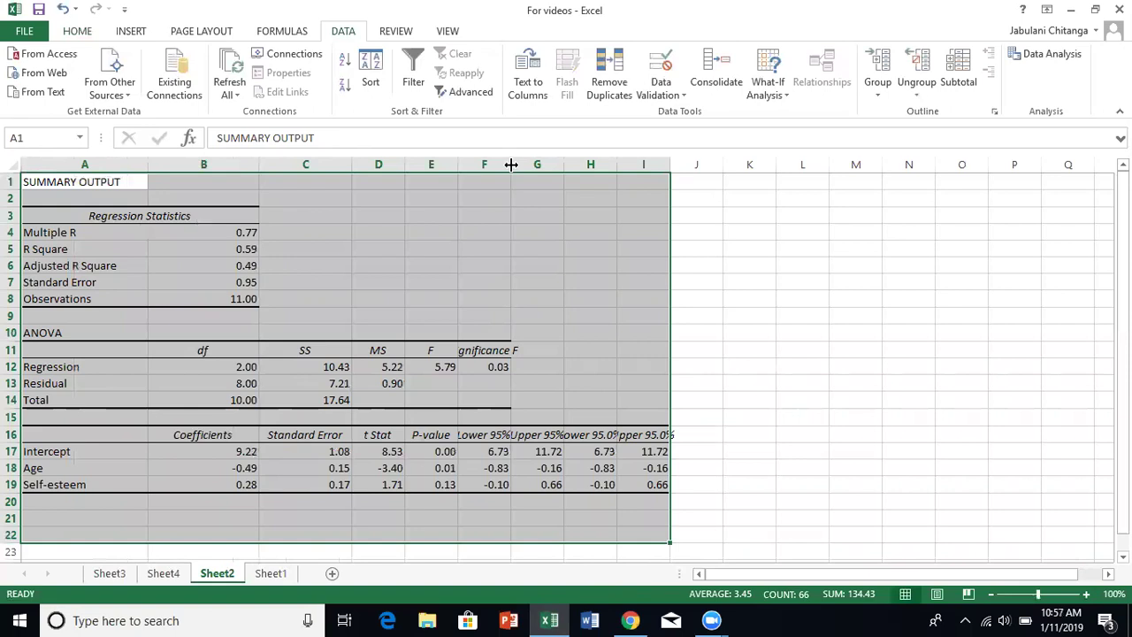
# Widen column F so 'Significance F' displays in full
pyautogui.moveTo(539, 165); pyautogui.dragTo(539, 165)
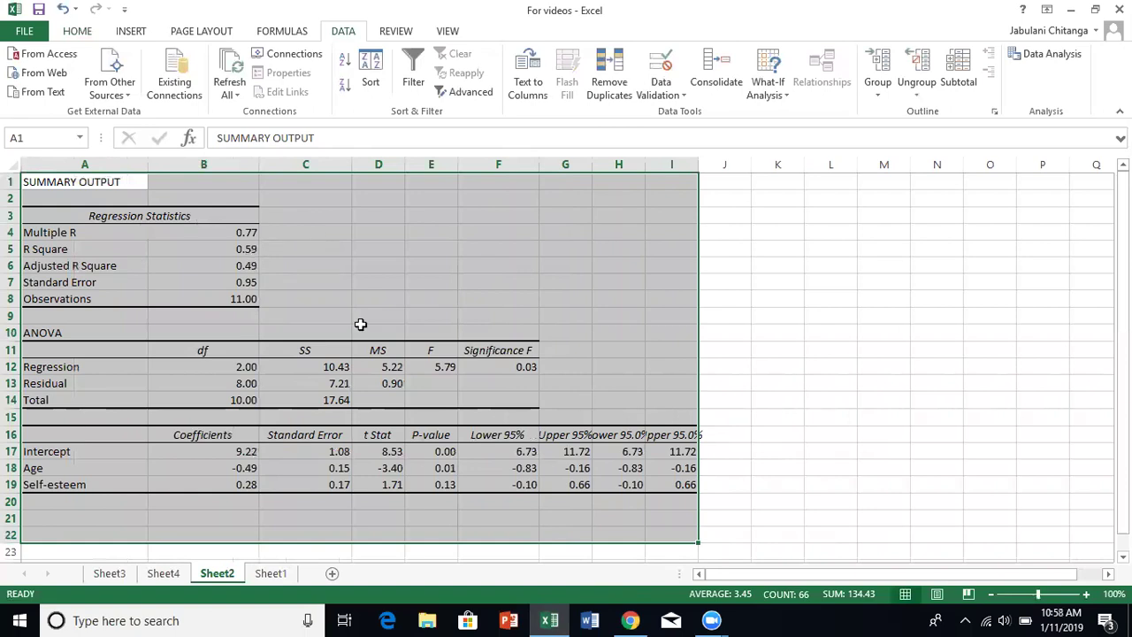
pyautogui.click(236, 233)
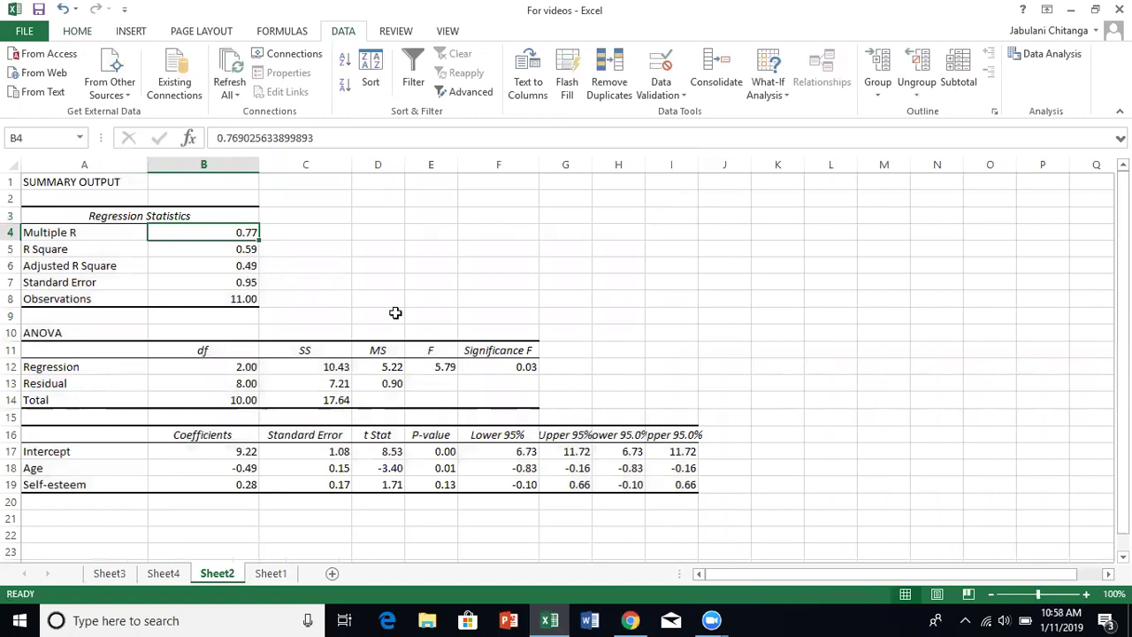
pyautogui.click(242, 249)
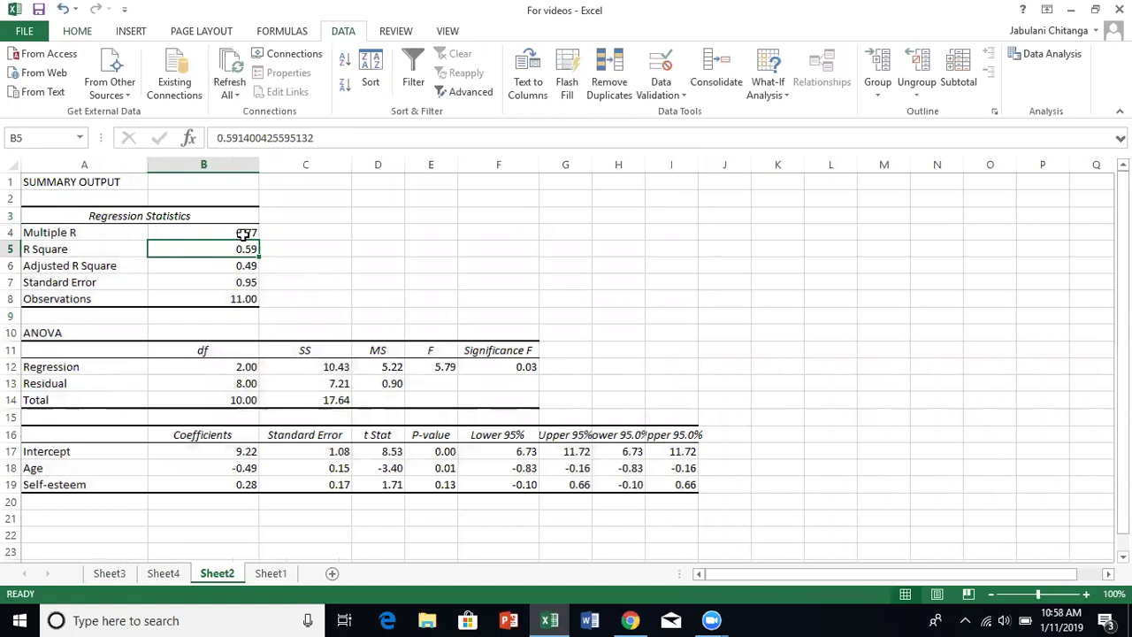
pyautogui.click(244, 232)
pyautogui.click(246, 249)
pyautogui.click(241, 272)
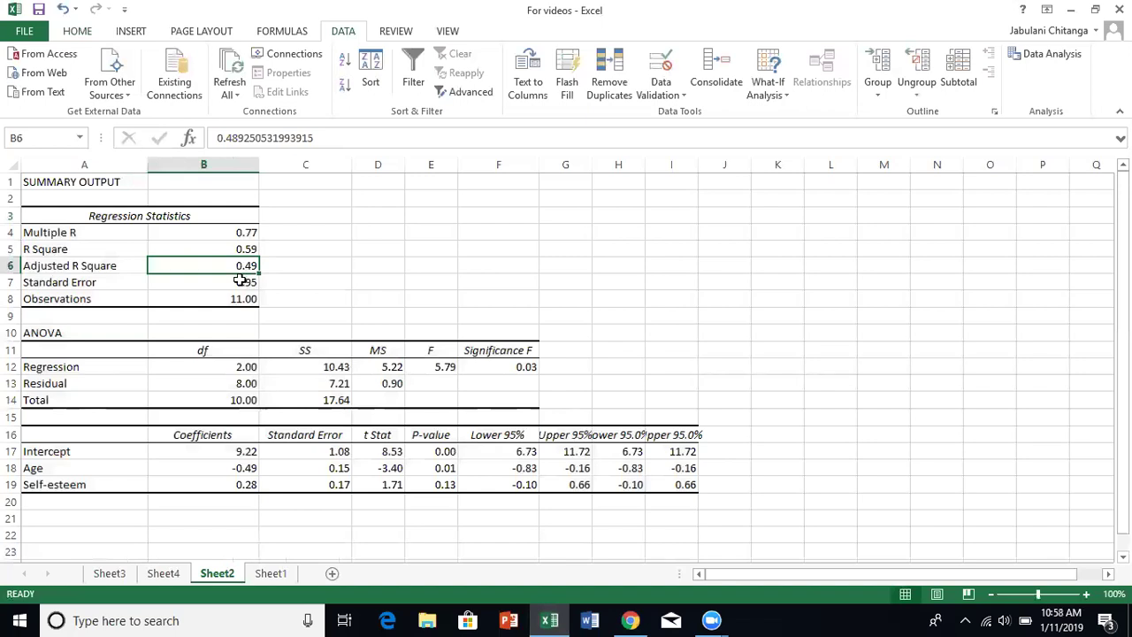
pyautogui.click(241, 280)
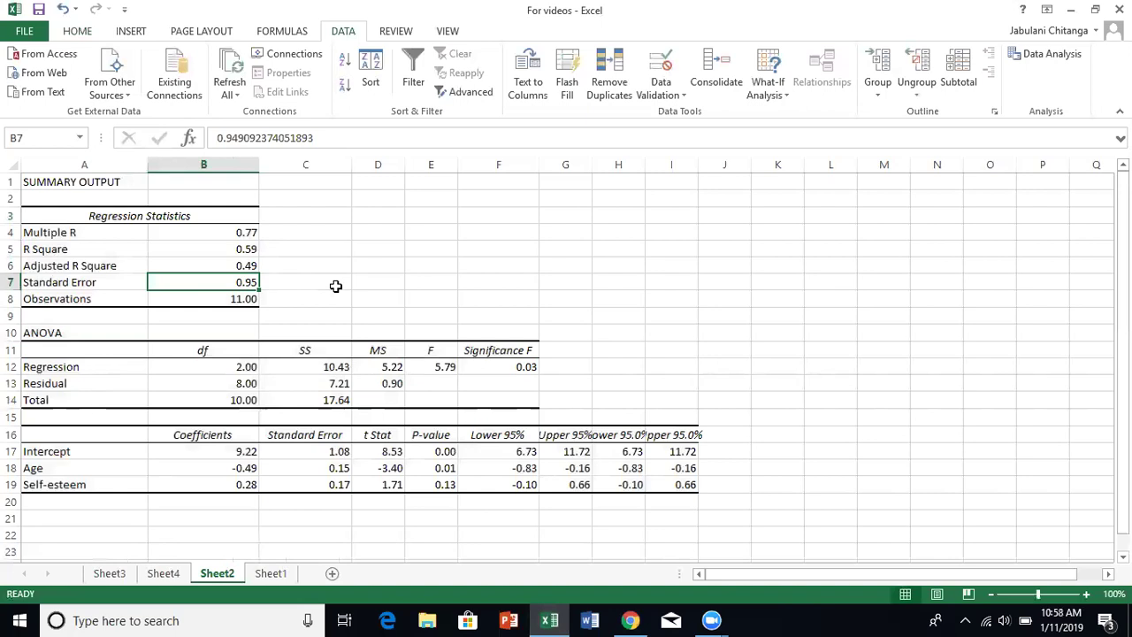
pyautogui.click(244, 300)
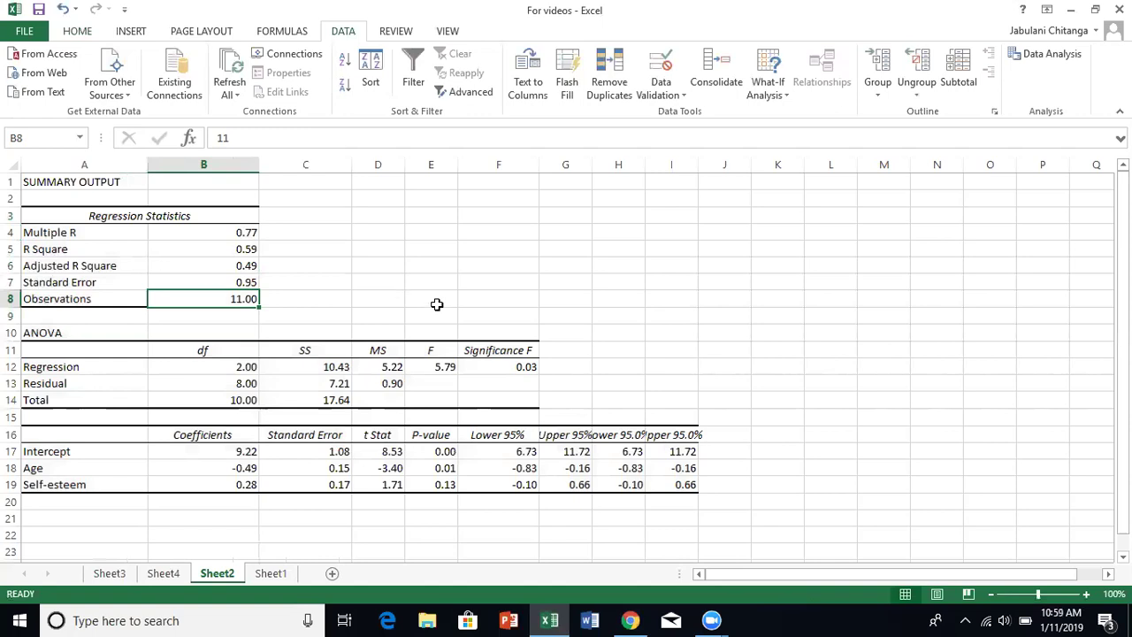
# Select cell F12 to view the full Significance F value
pyautogui.click(524, 369)
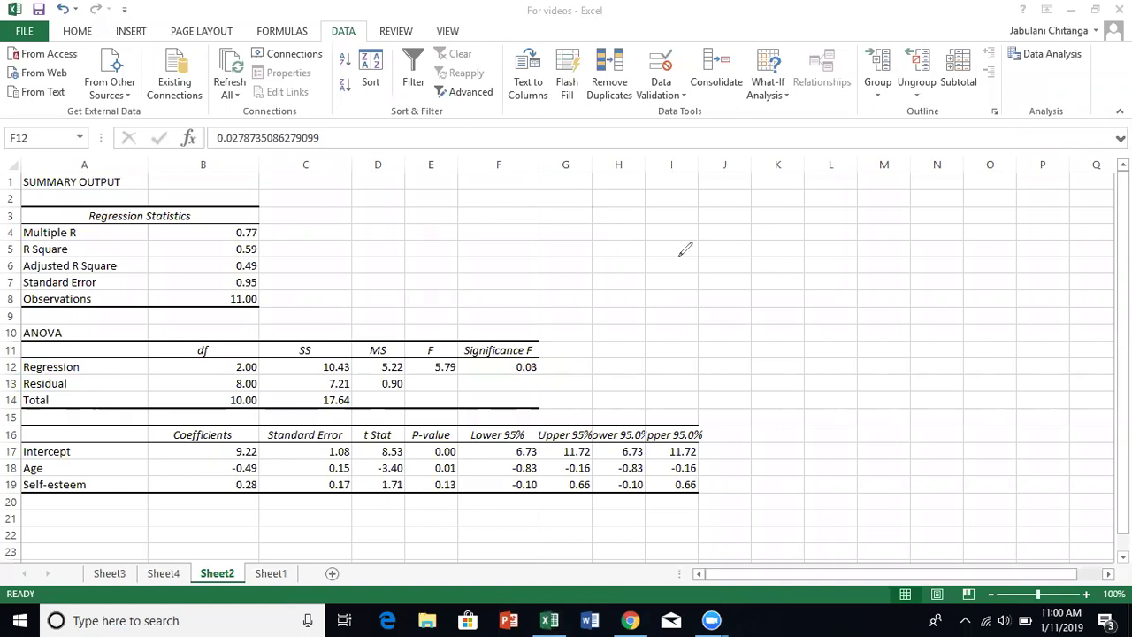
# Handwrite y = a + bx1 + bx2 in red ink to the right of the tables
pyautogui.moveTo(674, 252); pyautogui.dragTo(679, 262)
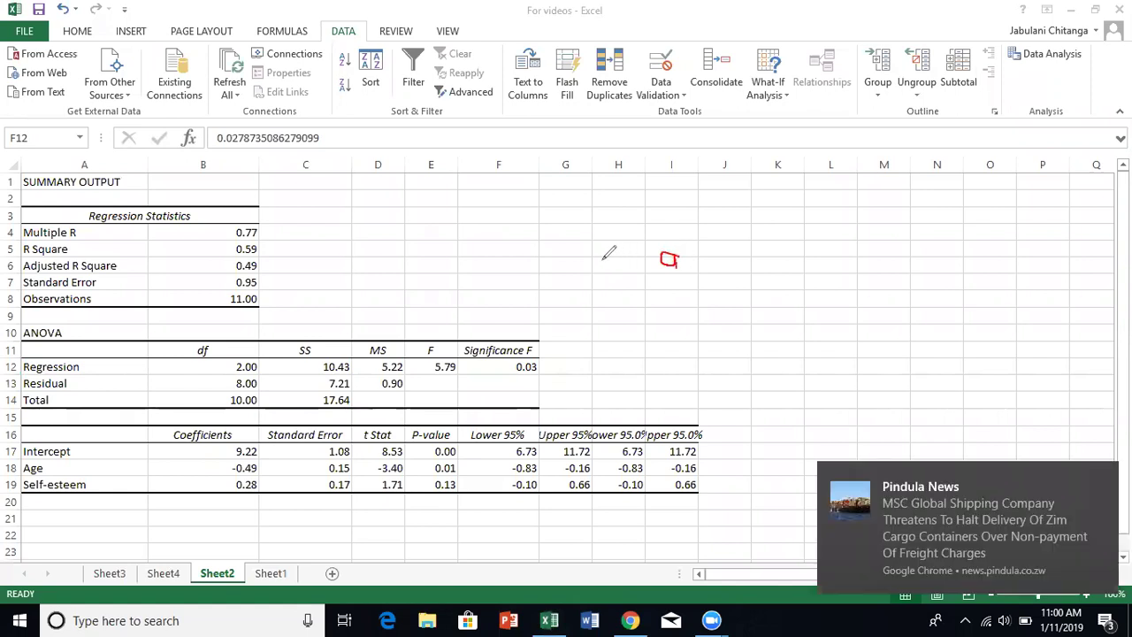
pyautogui.moveTo(602, 262)
pyautogui.mouseDown()
pyautogui.moveTo(619, 263)
pyautogui.moveTo(613, 297)
pyautogui.moveTo(652, 263)
pyautogui.moveTo(748, 277)
pyautogui.moveTo(733, 279)
pyautogui.mouseUp()
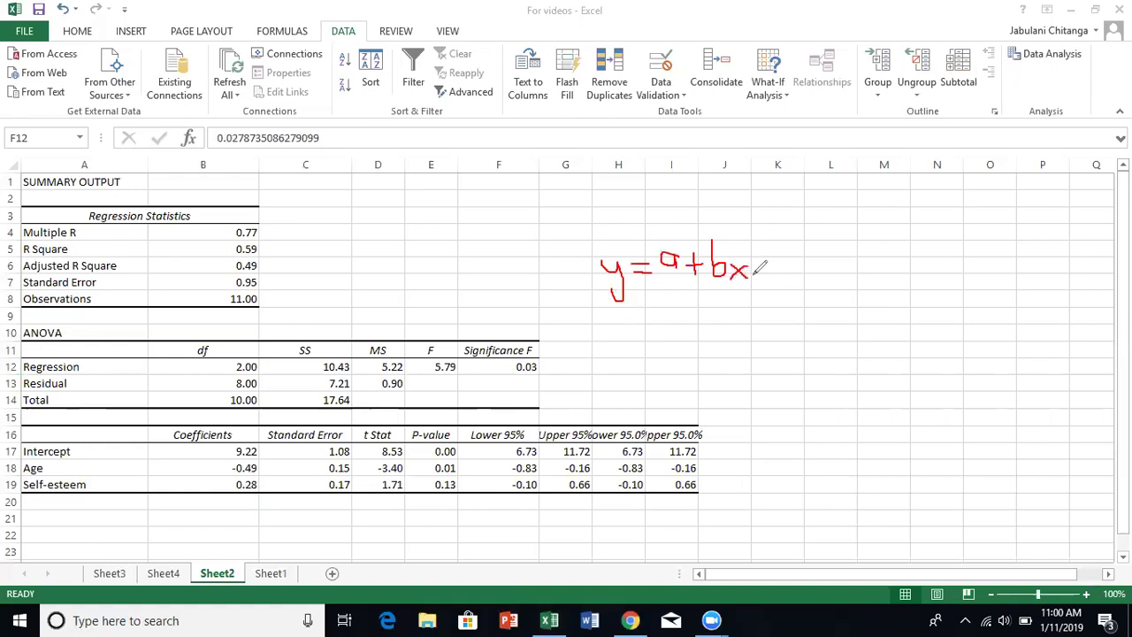
pyautogui.moveTo(753, 274)
pyautogui.mouseDown()
pyautogui.moveTo(753, 284)
pyautogui.moveTo(772, 263)
pyautogui.moveTo(784, 290)
pyautogui.moveTo(809, 280)
pyautogui.moveTo(787, 292)
pyautogui.moveTo(824, 284)
pyautogui.moveTo(807, 296)
pyautogui.moveTo(837, 294)
pyautogui.mouseUp()
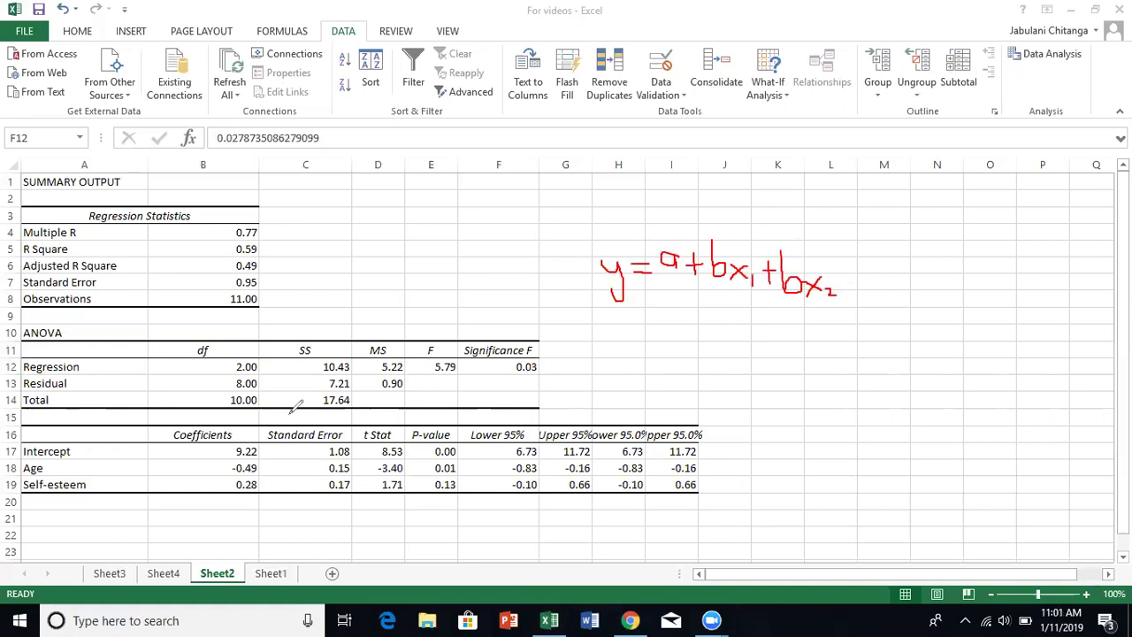
# Start the fitted equation below in red ink, writing a − .49x
pyautogui.click(250, 459)
pyautogui.moveTo(743, 329)
pyautogui.mouseDown()
pyautogui.moveTo(730, 337)
pyautogui.moveTo(741, 327)
pyautogui.moveTo(745, 342)
pyautogui.mouseUp()
pyautogui.moveTo(757, 337); pyautogui.dragTo(778, 338)
pyautogui.moveTo(777, 338); pyautogui.dragTo(781, 339)
pyautogui.moveTo(801, 326)
pyautogui.mouseDown()
pyautogui.moveTo(804, 345)
pyautogui.moveTo(812, 339)
pyautogui.moveTo(801, 356)
pyautogui.moveTo(824, 331)
pyautogui.moveTo(826, 350)
pyautogui.mouseUp()
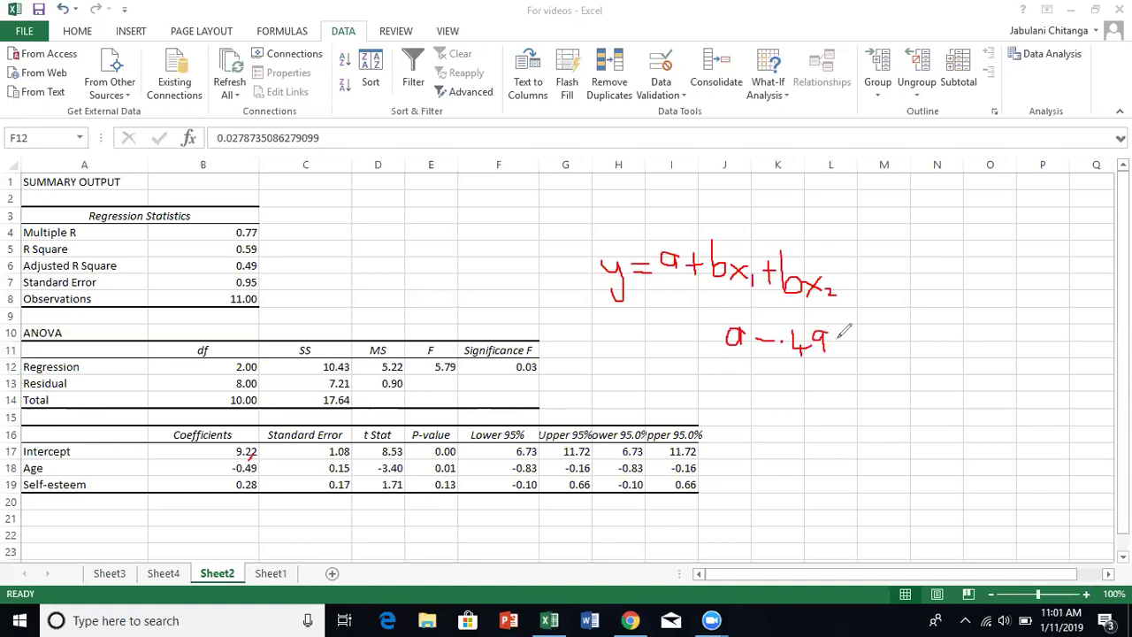
pyautogui.moveTo(835, 340)
pyautogui.mouseDown()
pyautogui.moveTo(842, 356)
pyautogui.moveTo(855, 341)
pyautogui.mouseUp()
# Add + .28x2, finish the first x, and put a hat over the y
pyautogui.click(862, 350)
pyautogui.moveTo(865, 337)
pyautogui.mouseDown()
pyautogui.moveTo(879, 356)
pyautogui.moveTo(902, 345)
pyautogui.moveTo(907, 357)
pyautogui.moveTo(908, 339)
pyautogui.mouseUp()
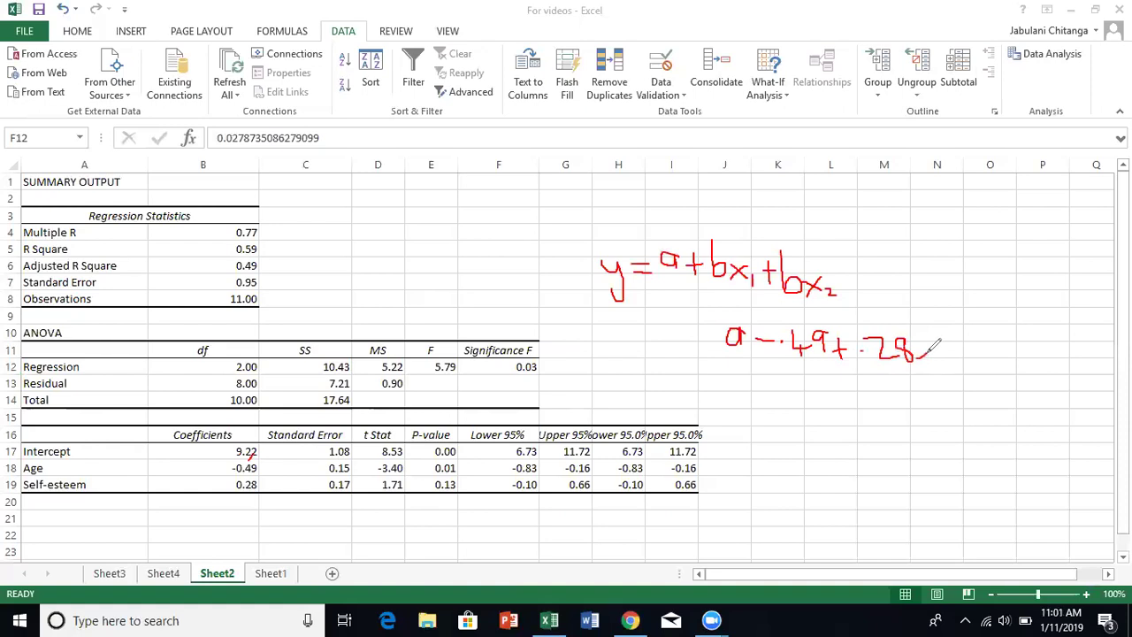
pyautogui.moveTo(921, 350); pyautogui.dragTo(921, 360)
pyautogui.moveTo(837, 343); pyautogui.dragTo(840, 351)
pyautogui.moveTo(839, 348); pyautogui.dragTo(845, 350)
pyautogui.moveTo(931, 356); pyautogui.dragTo(939, 364)
pyautogui.moveTo(605, 257); pyautogui.dragTo(615, 248)
# Sketch red axes with two lines from the origin and an arc marking their angle
pyautogui.moveTo(912, 210)
pyautogui.mouseDown()
pyautogui.moveTo(910, 299)
pyautogui.moveTo(1012, 299)
pyautogui.mouseUp()
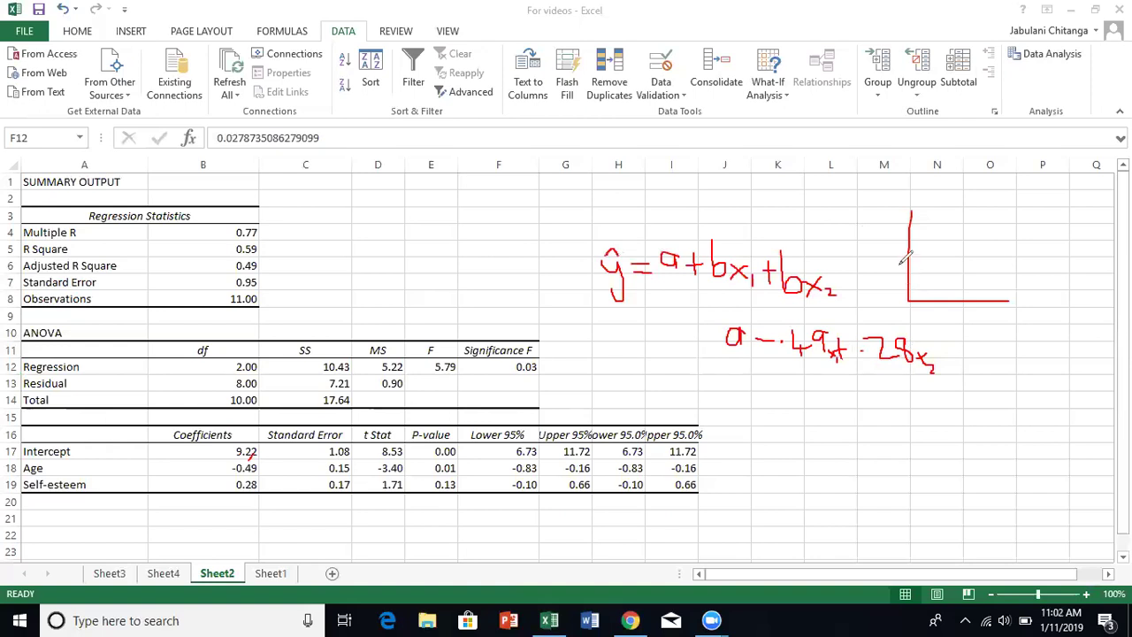
pyautogui.moveTo(901, 261); pyautogui.dragTo(969, 218)
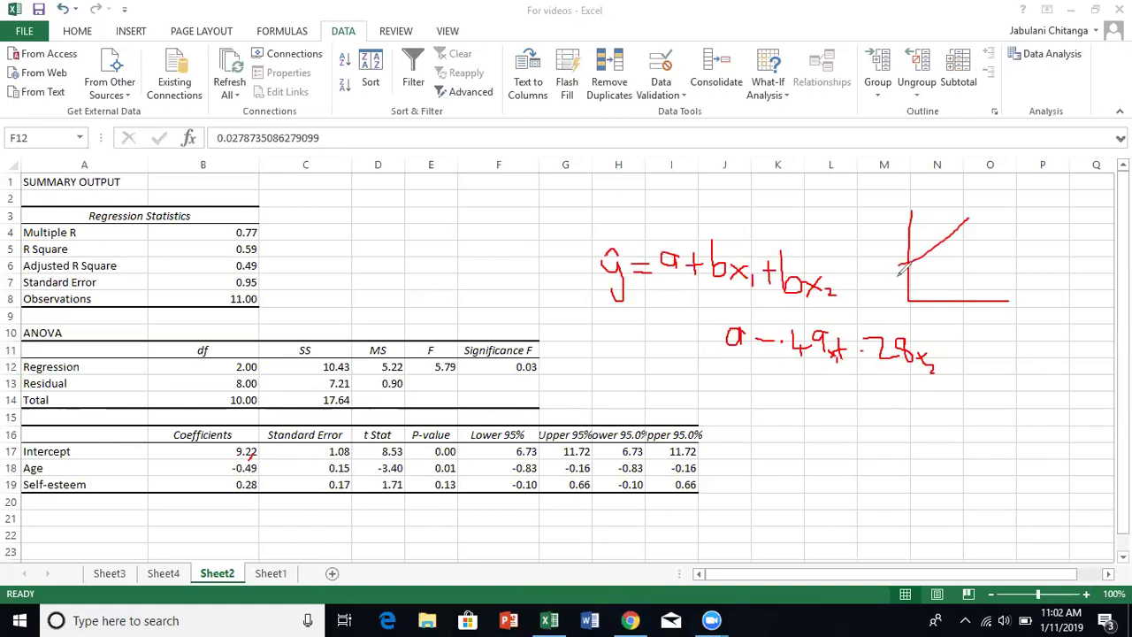
pyautogui.moveTo(896, 274); pyautogui.dragTo(963, 193)
pyautogui.moveTo(948, 219); pyautogui.dragTo(934, 231)
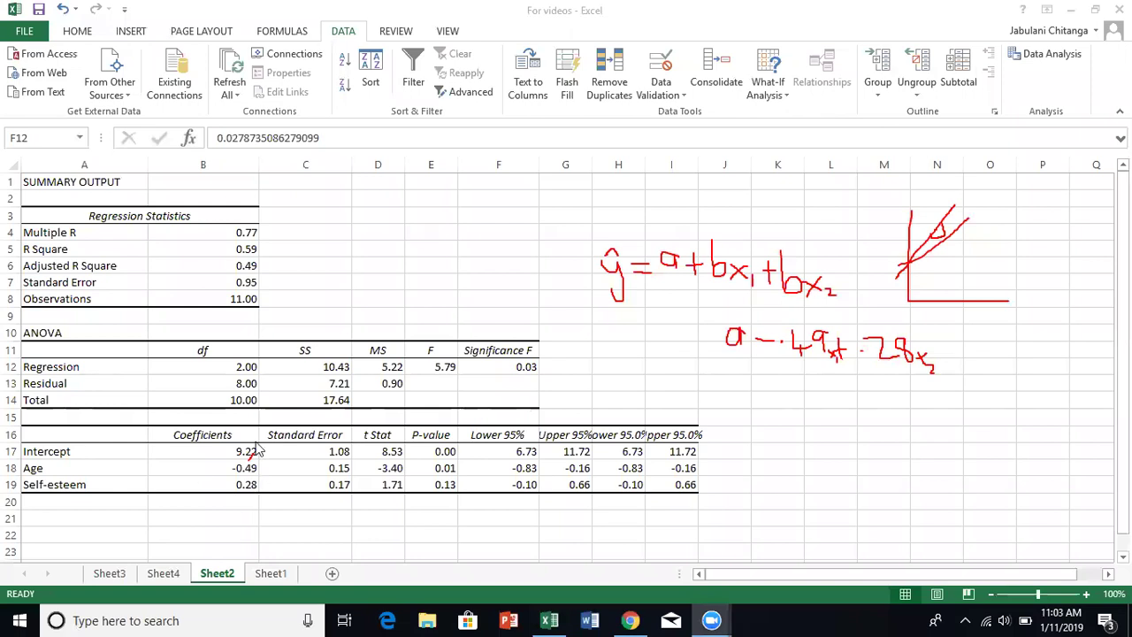
pyautogui.moveTo(249, 455); pyautogui.dragTo(256, 449)
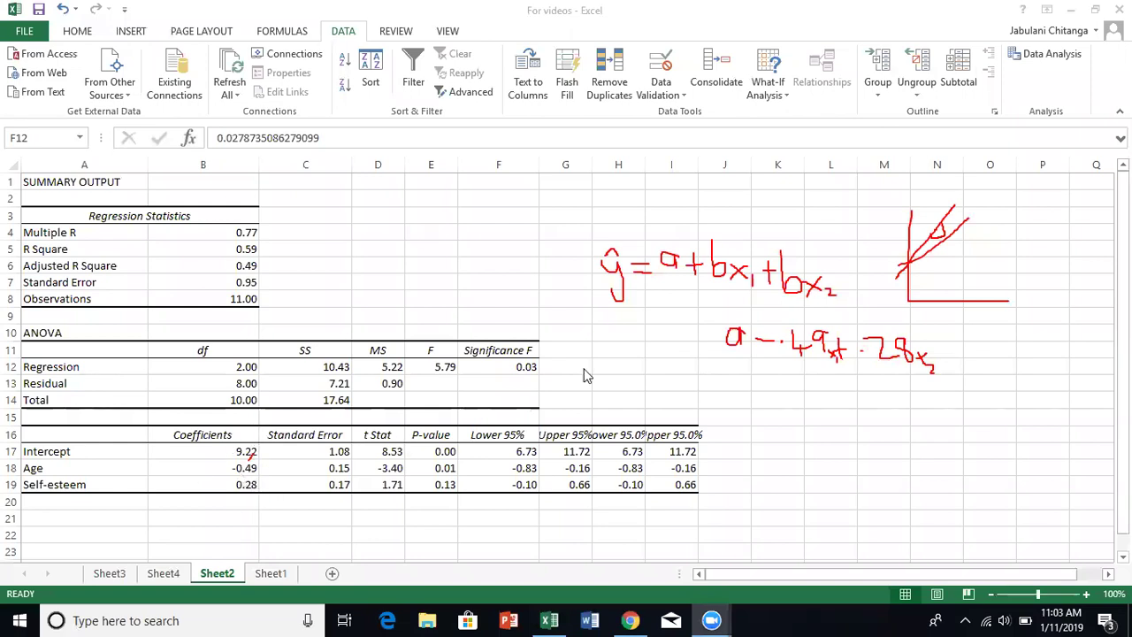